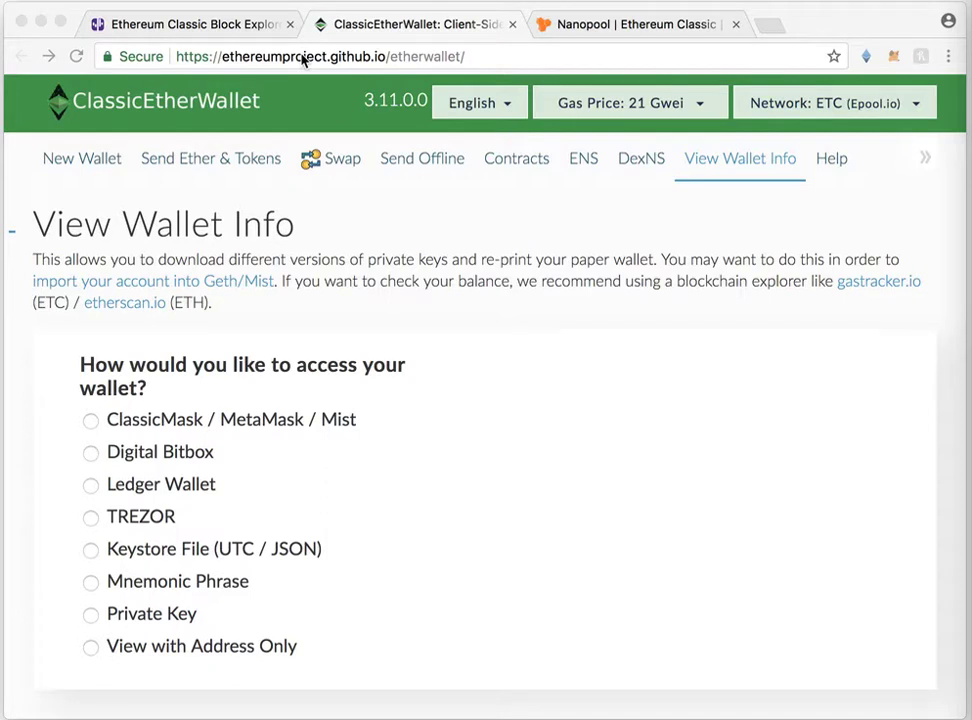
# Step: Connect the TREZOR as the wallet access method and export the public key for Ether Classic account #1
pyautogui.click(303, 57)
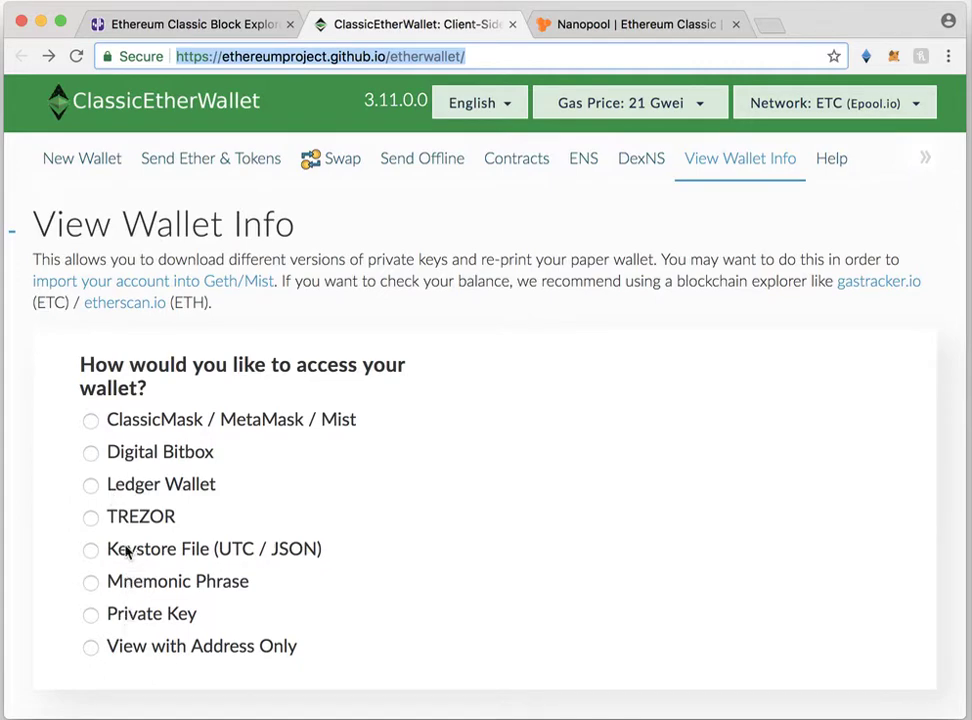
pyautogui.click(96, 520)
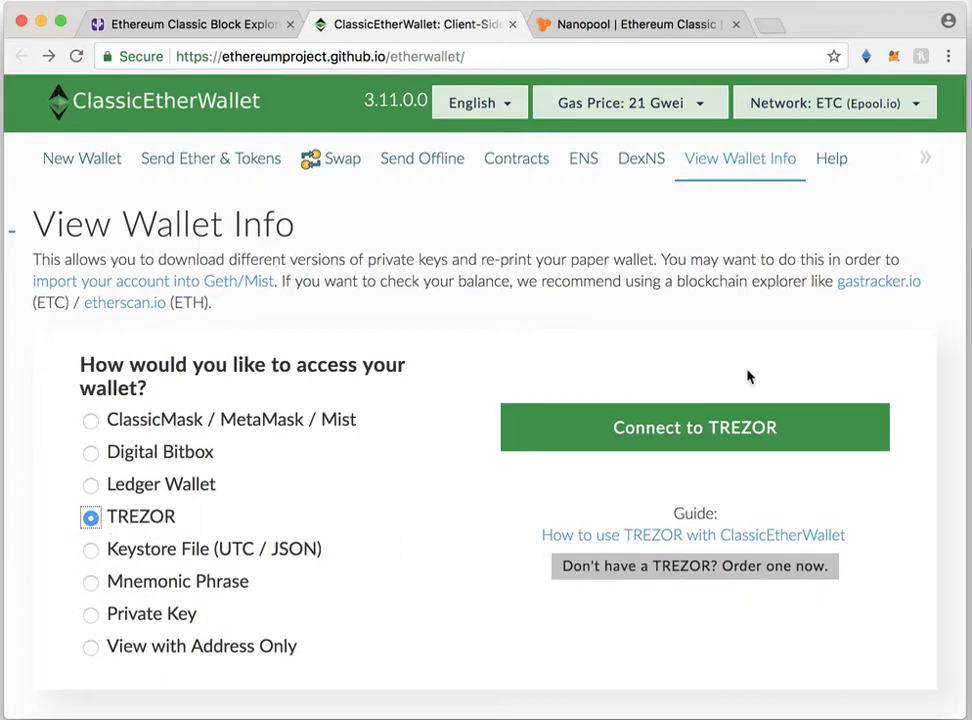
pyautogui.click(714, 432)
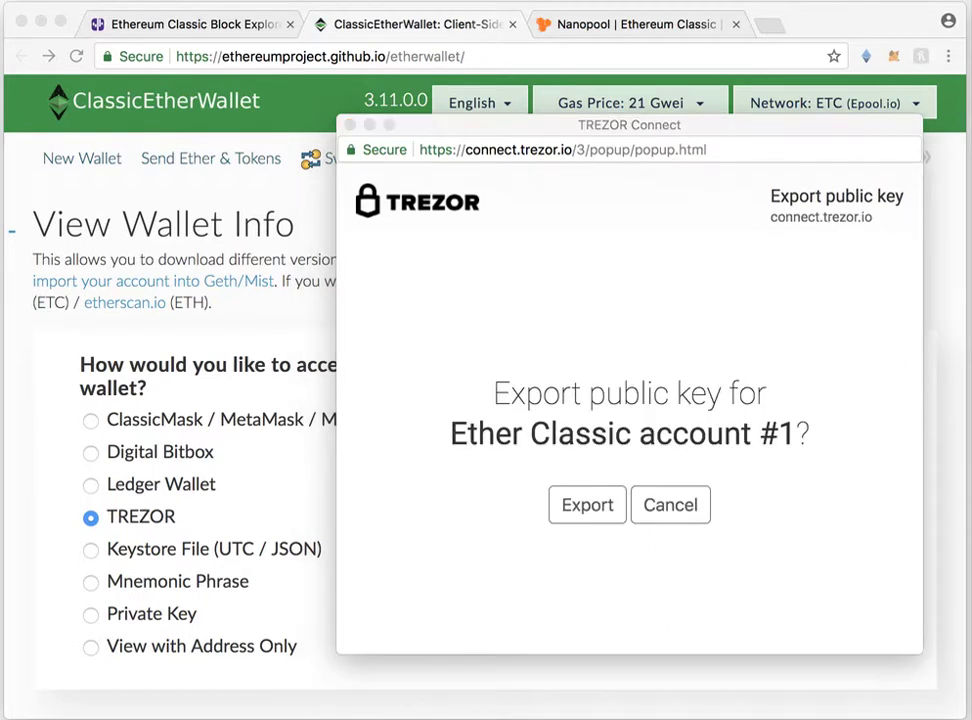
pyautogui.click(591, 512)
pyautogui.click(589, 510)
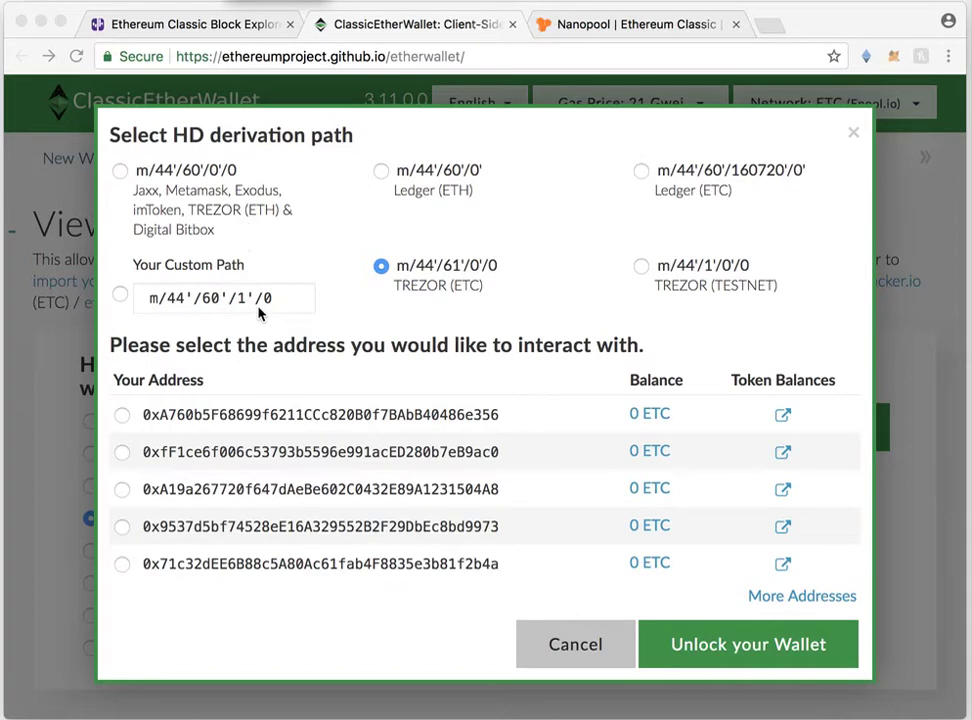
# Step: Unlock the wallet with the first listed address under the TREZOR (ETC) derivation path and select its full address text
pyautogui.click(121, 416)
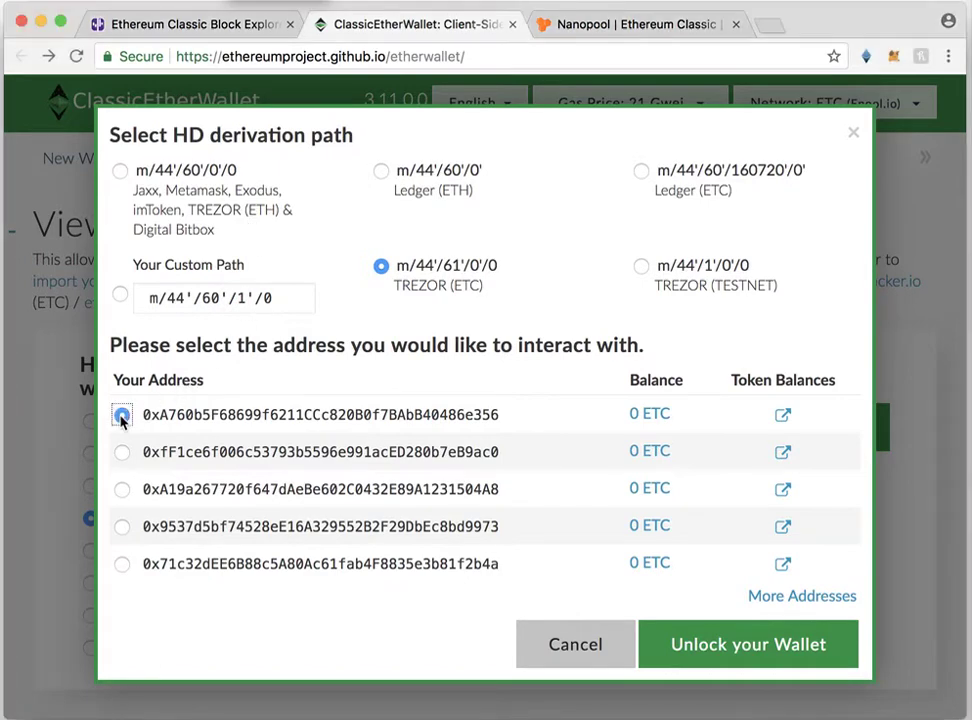
pyautogui.click(741, 646)
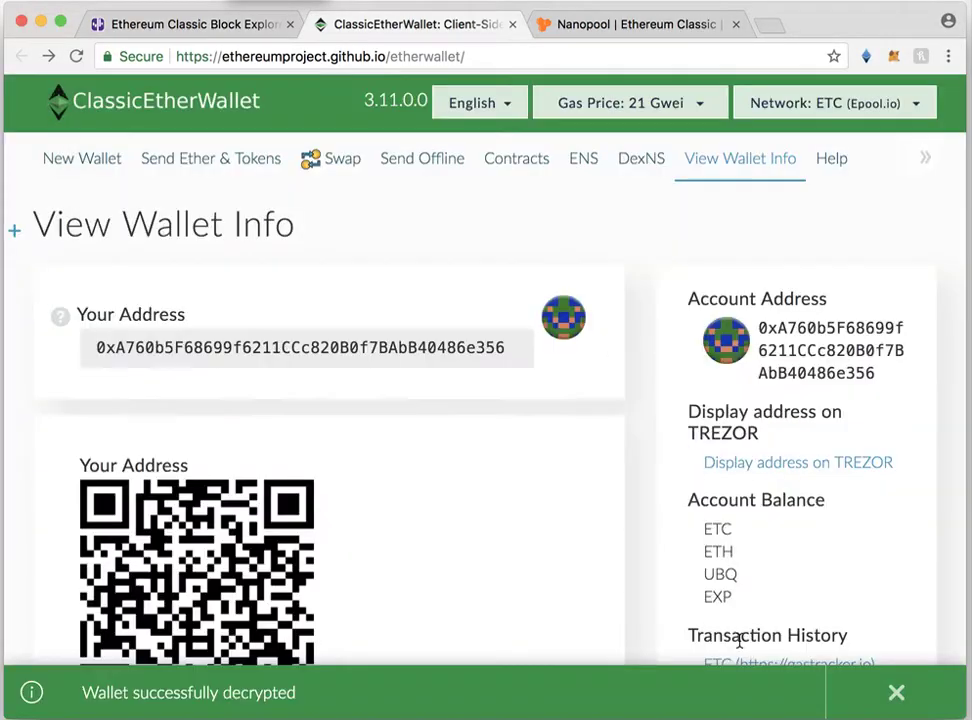
pyautogui.click(90, 347)
pyautogui.moveTo(90, 347); pyautogui.dragTo(511, 347)
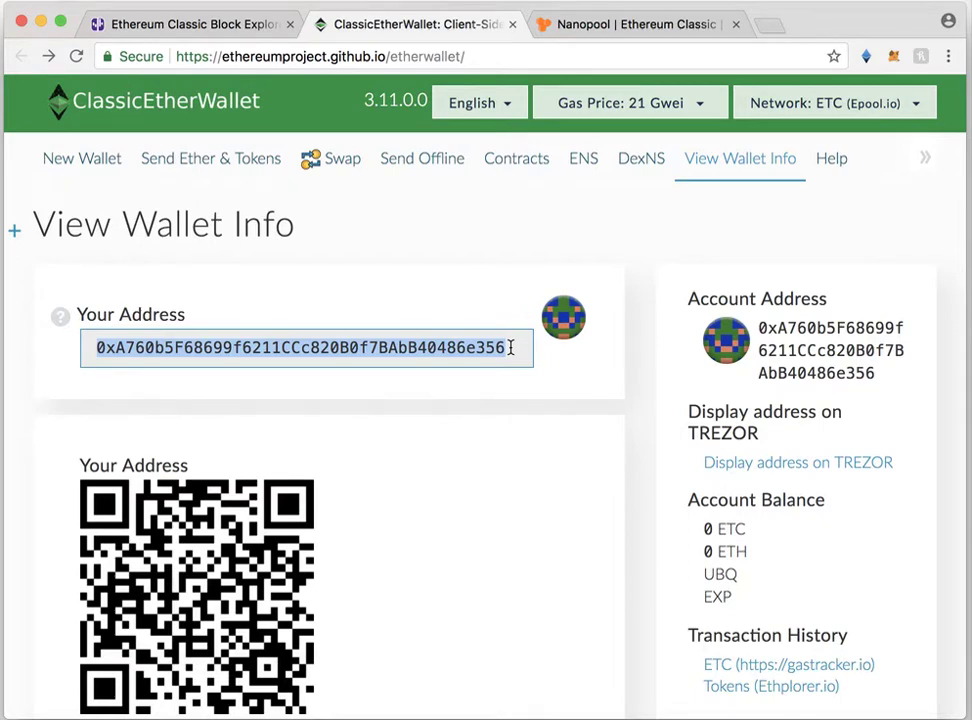
# Step: Check the ETC balance in Jaxx and the mining account's hashrate and balance on Nanopool in Chrome
pyautogui.press('super+Tab')
pyautogui.press('Tab')
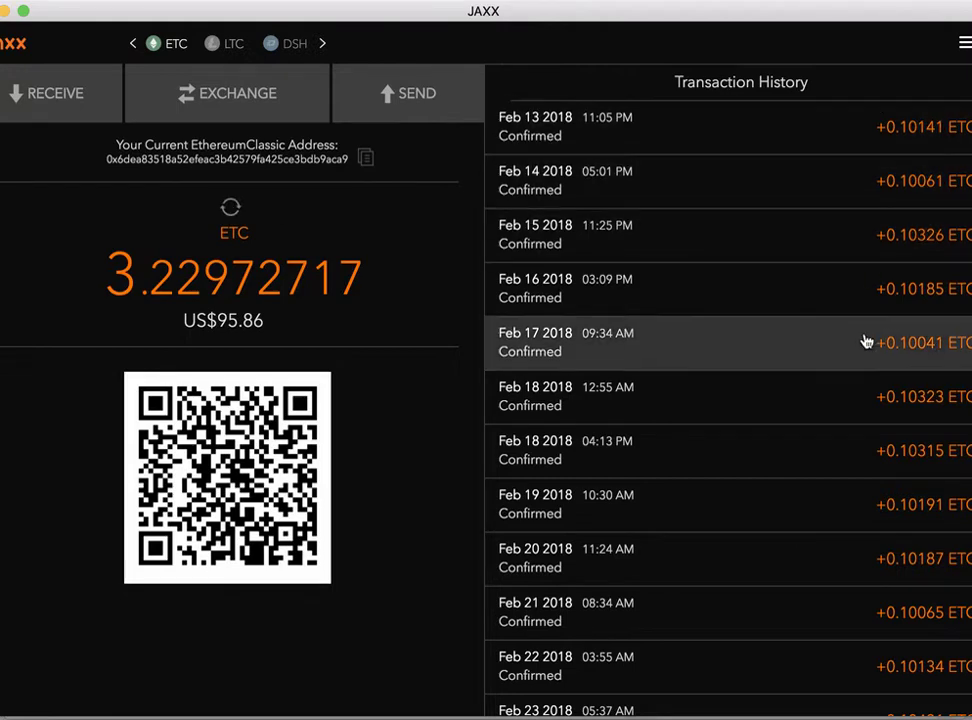
pyautogui.press('super+Tab')
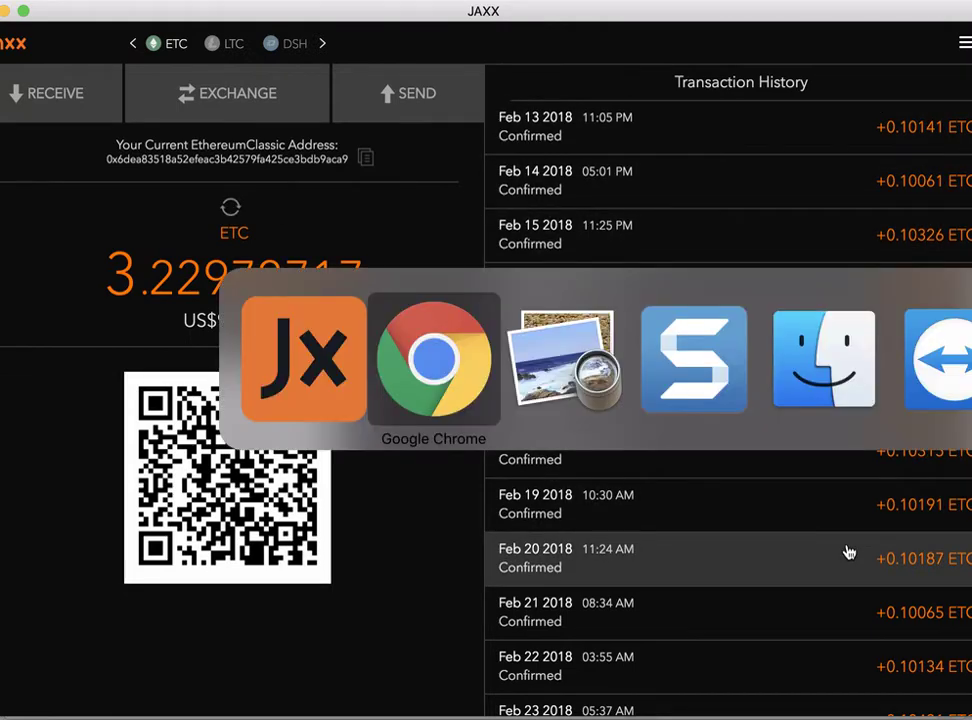
pyautogui.click(645, 20)
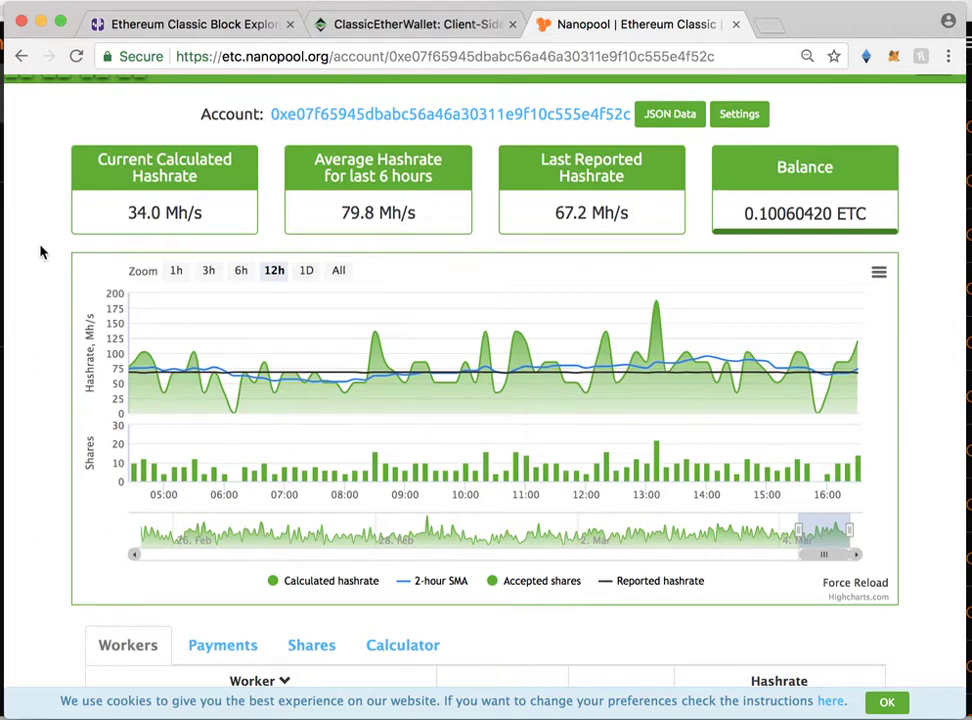
pyautogui.moveTo(459, 216)
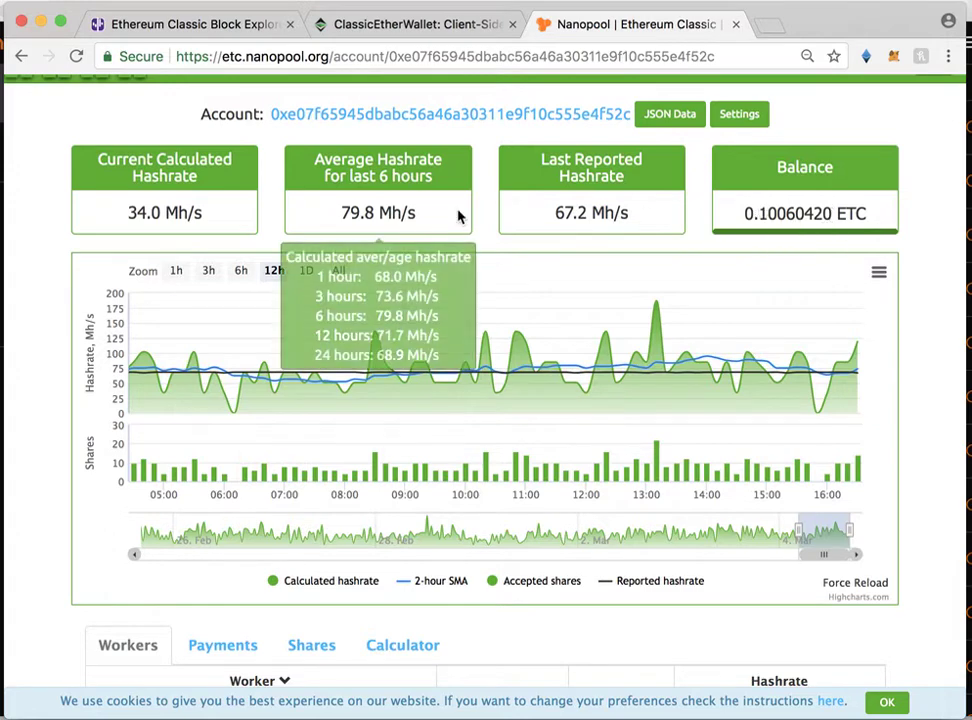
pyautogui.moveTo(737, 218)
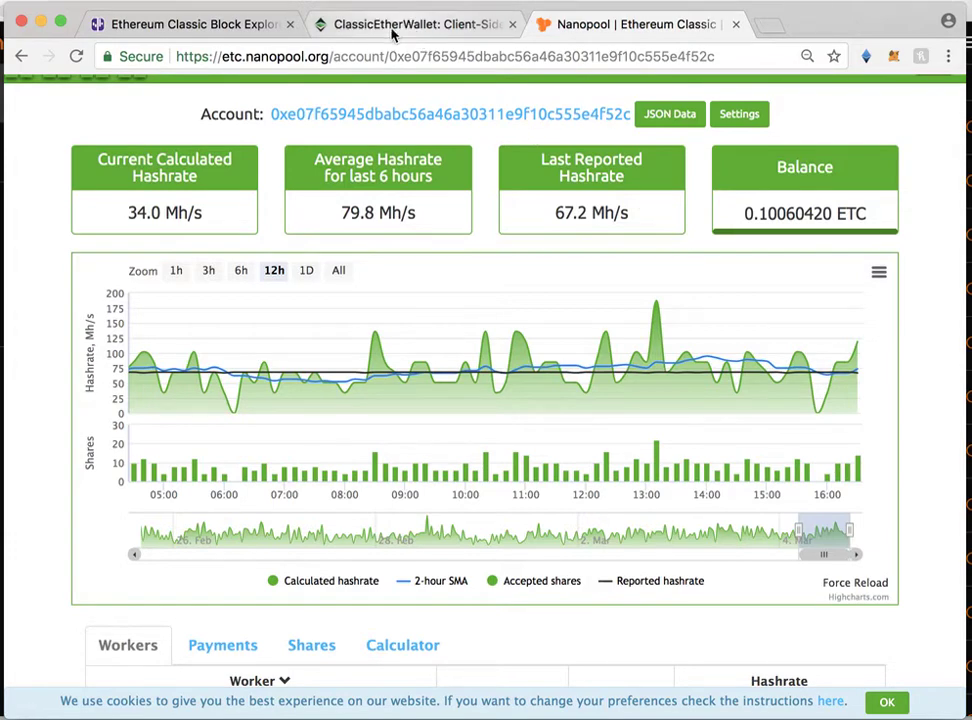
# Step: Copy the full TREZOR wallet address from ClassicEtherWallet and switch to Jaxx
pyautogui.click(432, 27)
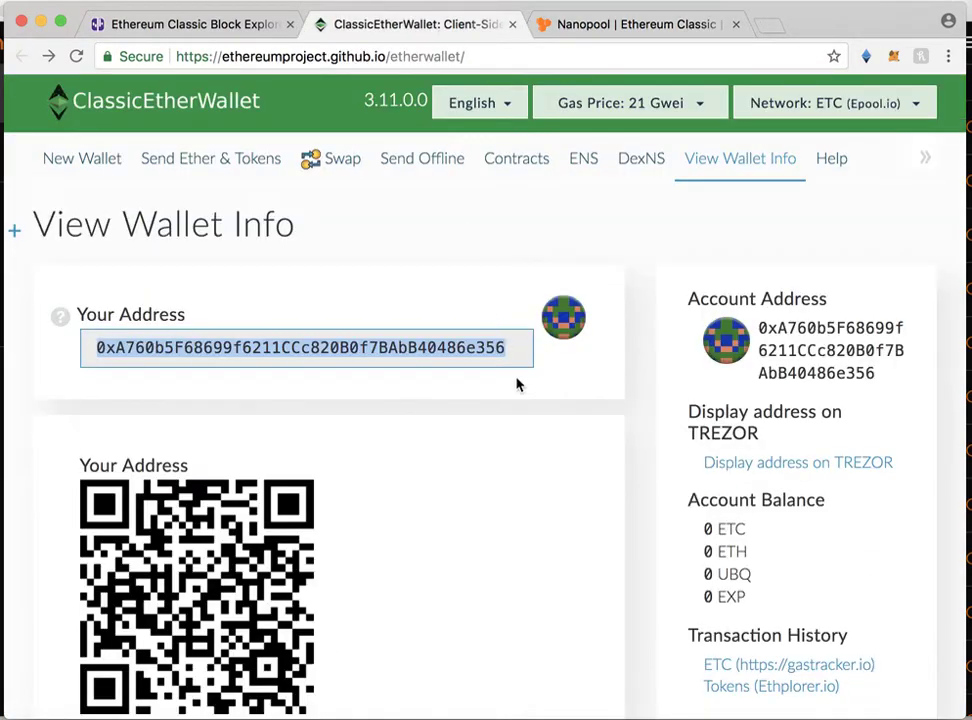
pyautogui.click(473, 336)
pyautogui.moveTo(508, 346); pyautogui.dragTo(91, 345)
pyautogui.press('super+c')
pyautogui.press('super+Tab')
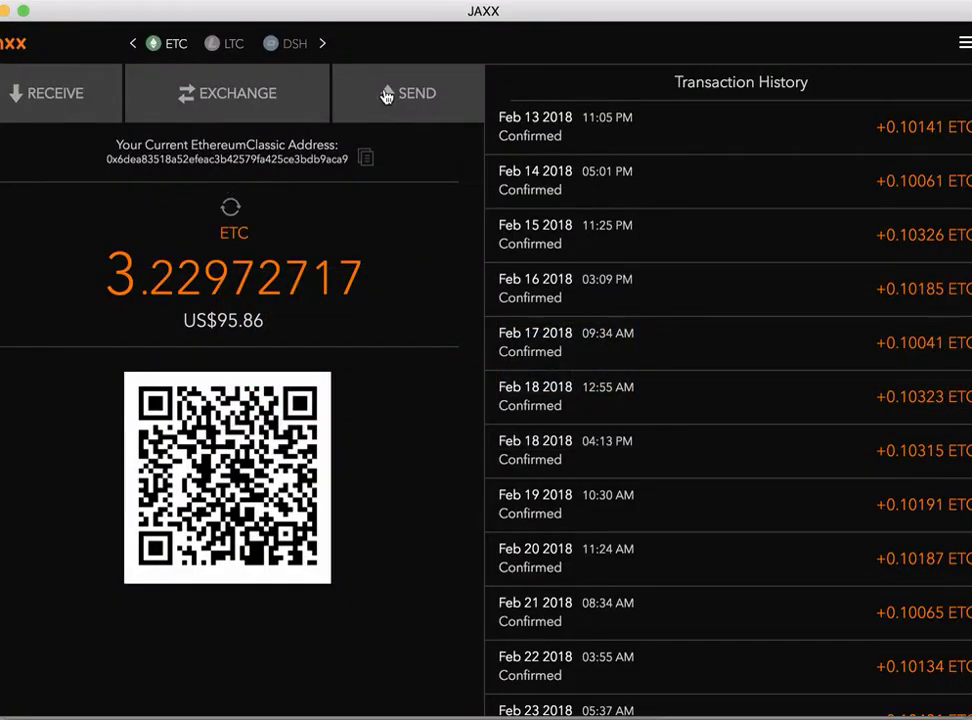
# Step: Send the maximum spendable 3.22804717 ETC to the copied wallet address and confirm the transfer
pyautogui.click(395, 93)
pyautogui.click(192, 162)
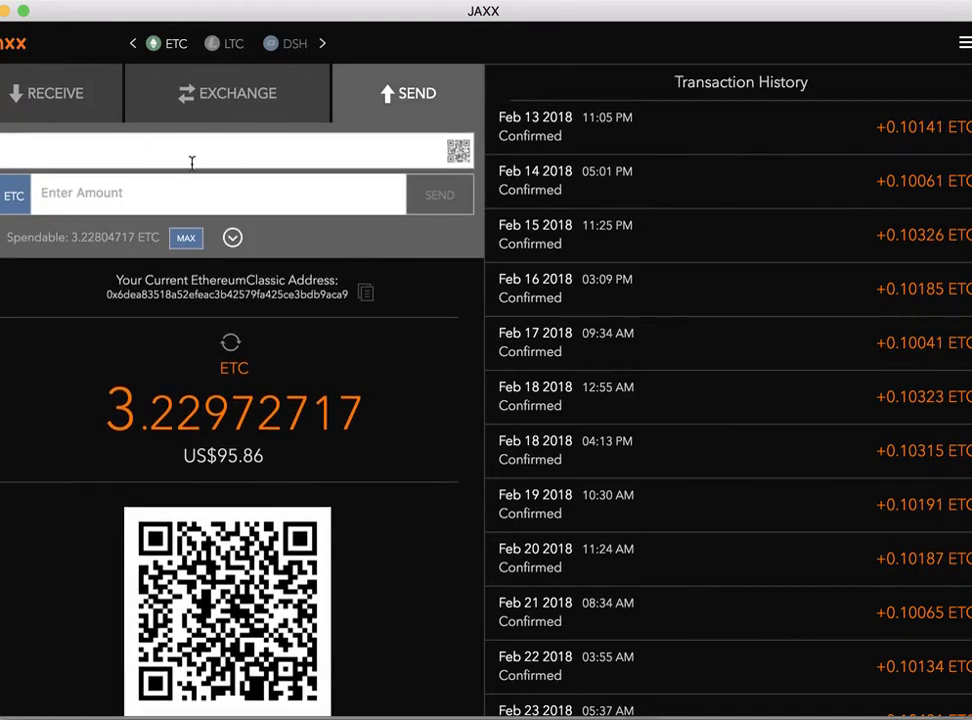
pyautogui.press('super+v')
pyautogui.click(191, 196)
pyautogui.click(185, 238)
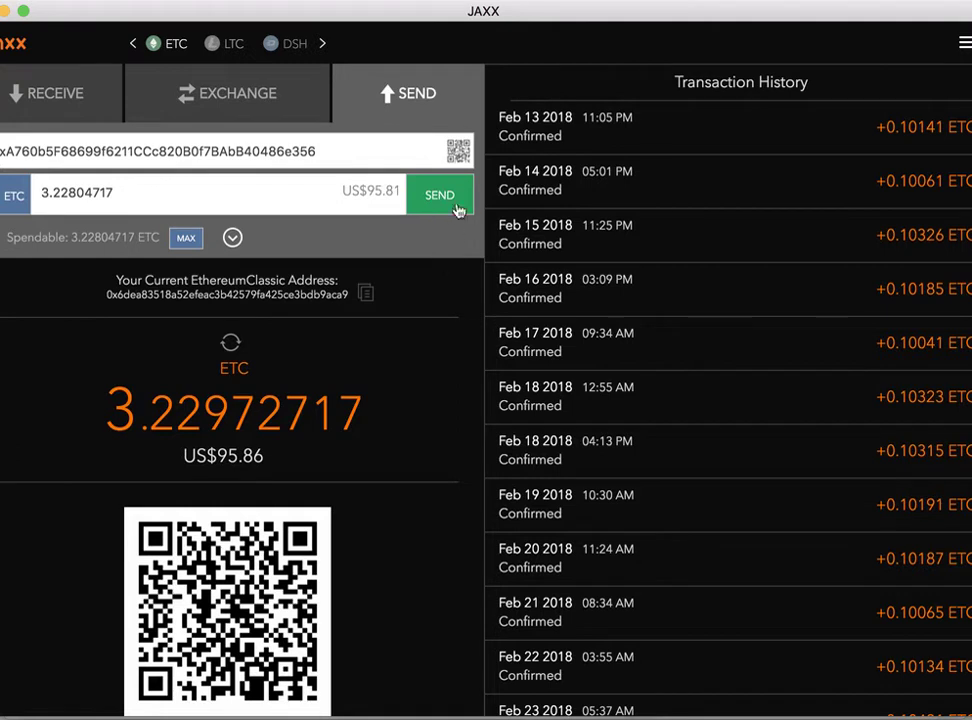
pyautogui.click(450, 192)
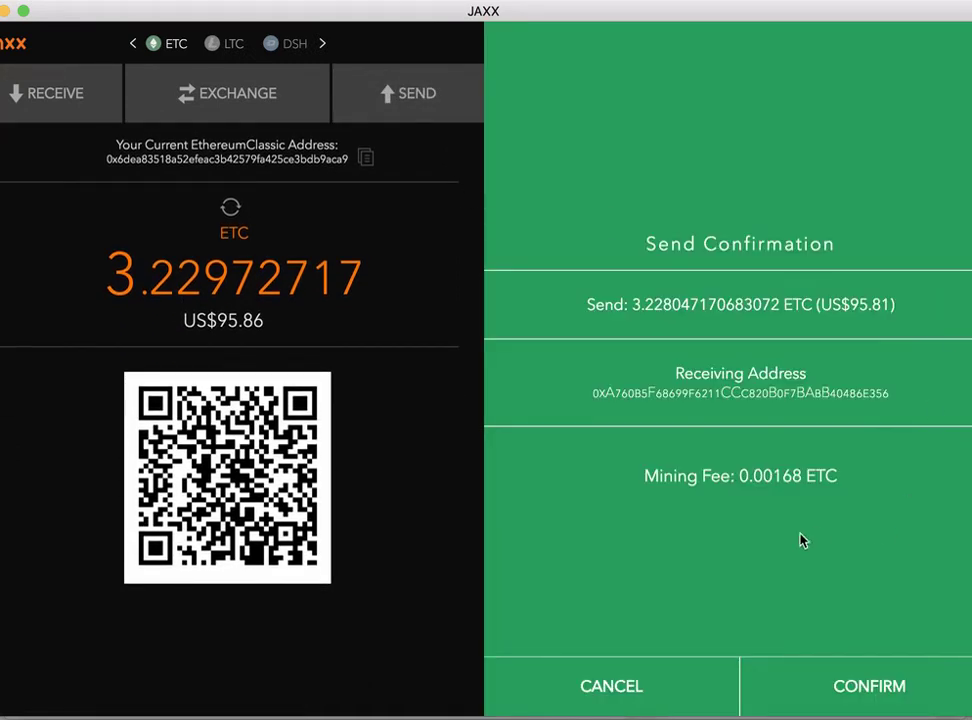
pyautogui.click(864, 688)
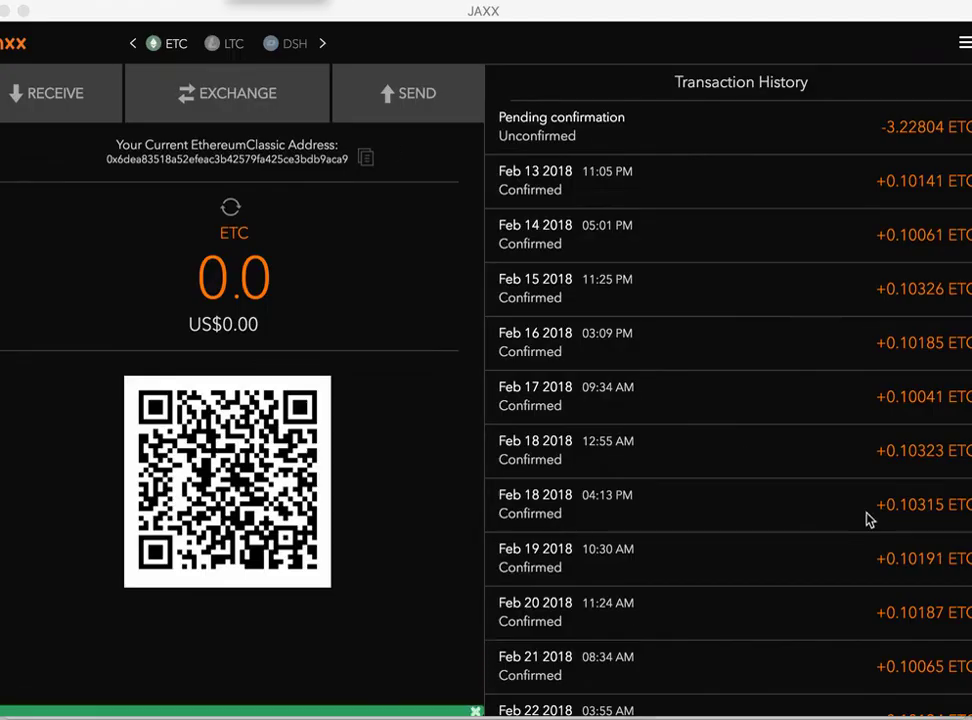
# Step: Switch to Chrome and open the TREZOR wallet's ETC transaction history on gastracker.io to check the incoming transfers' confirmations
pyautogui.press('super+Tab')
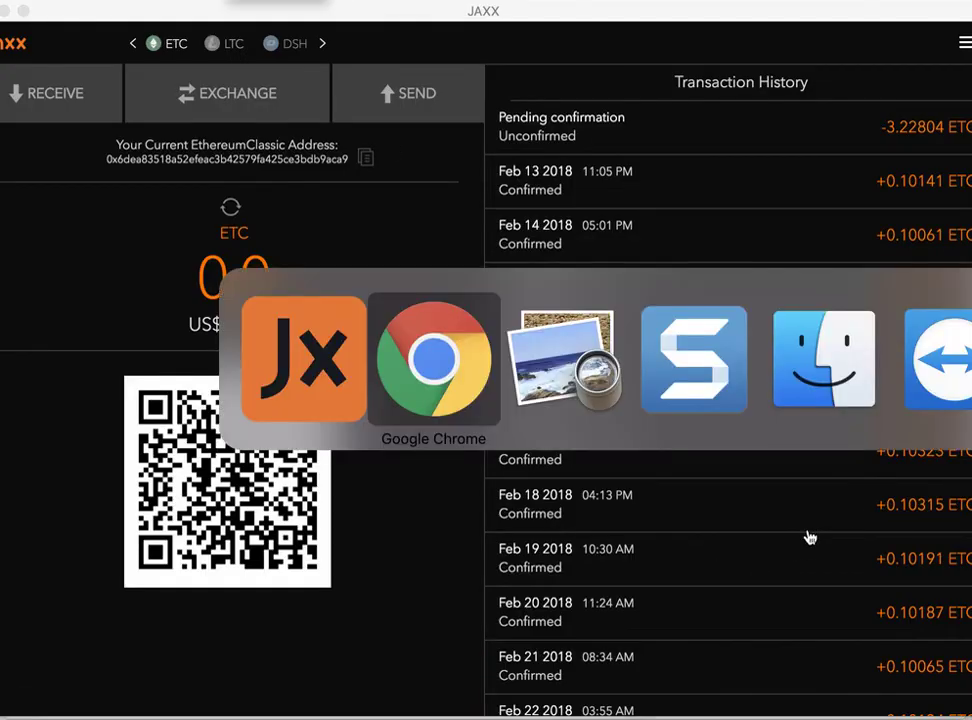
pyautogui.scroll(-5, 648, 343)
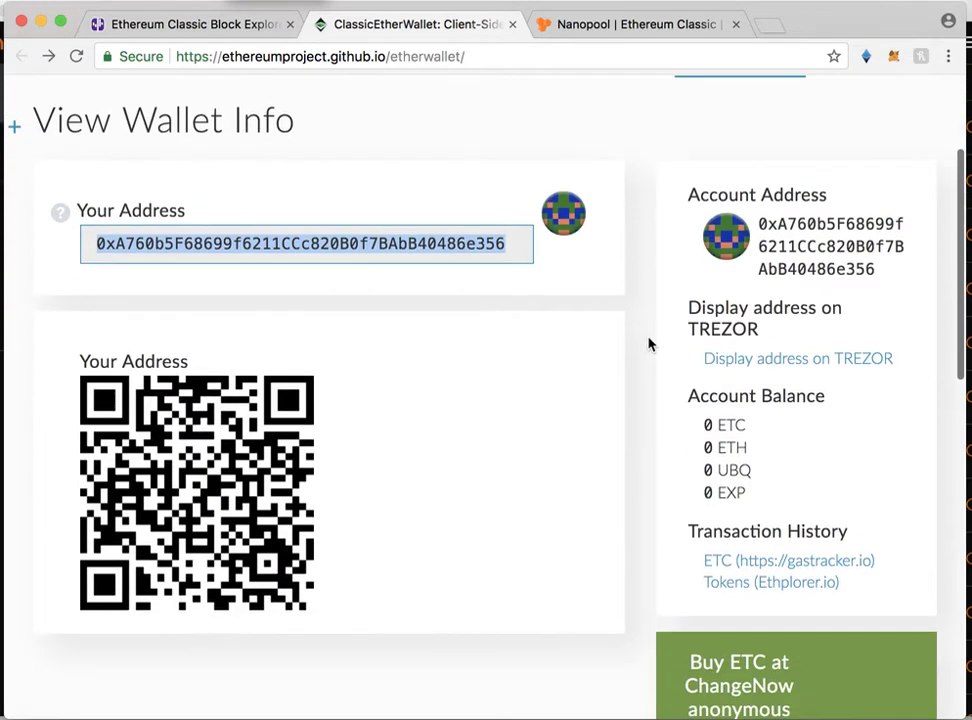
pyautogui.scroll(5, 648, 343)
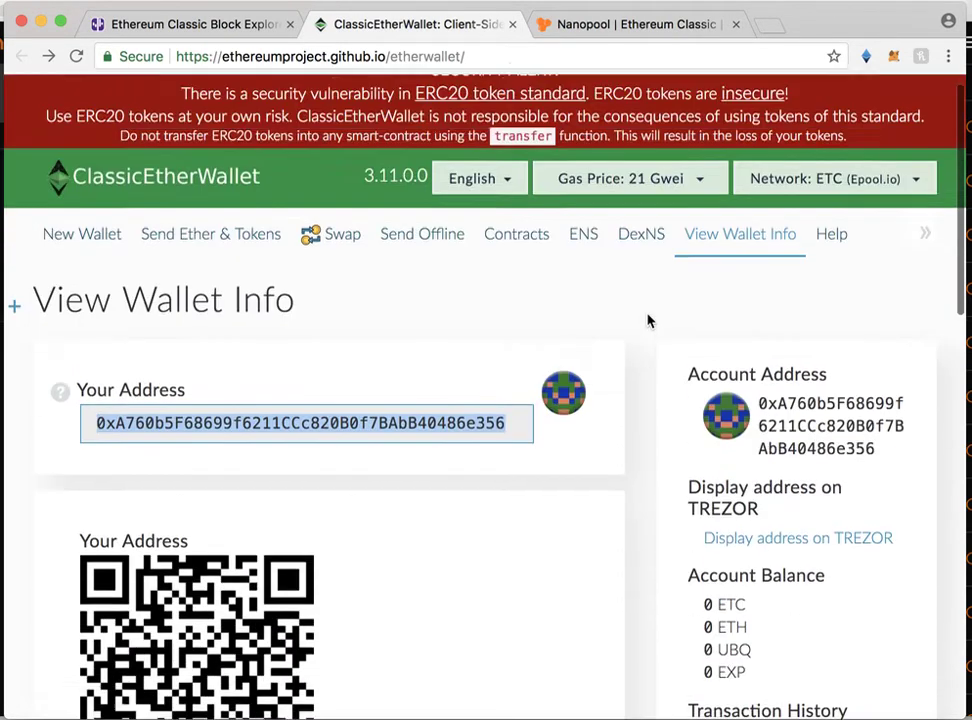
pyautogui.scroll(-4, 647, 321)
pyautogui.scroll(-1, 647, 320)
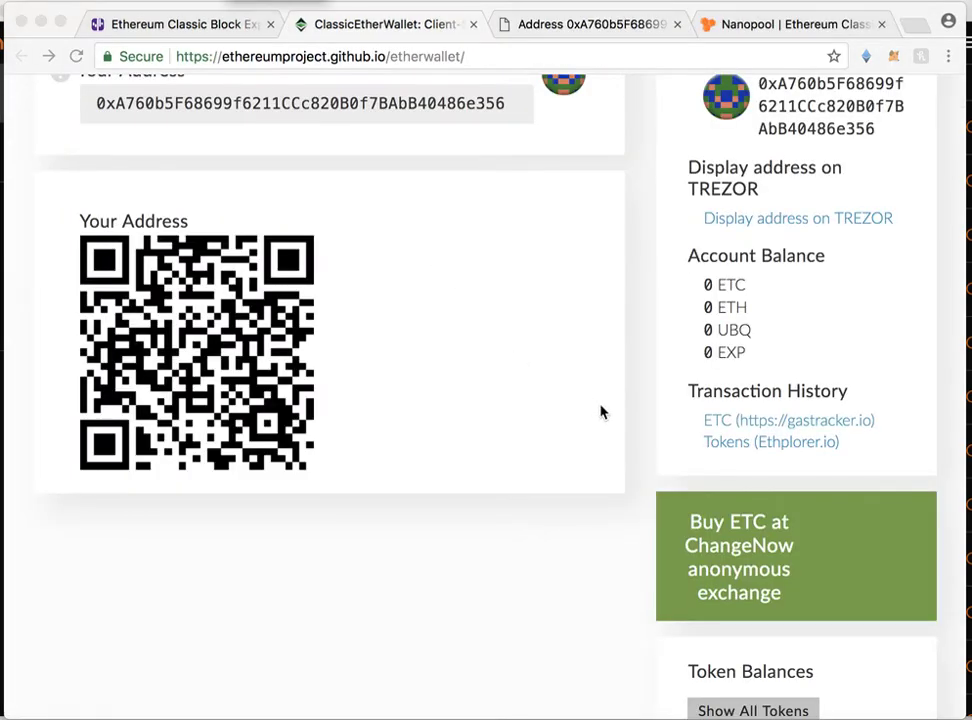
pyautogui.scroll(5, 607, 336)
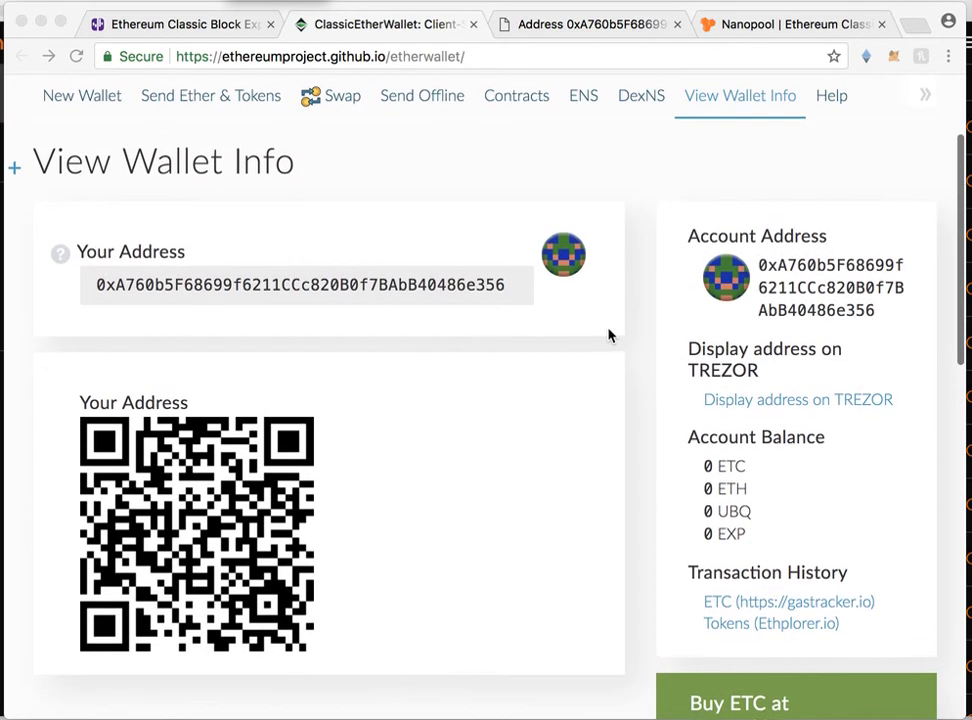
pyautogui.scroll(-4, 608, 336)
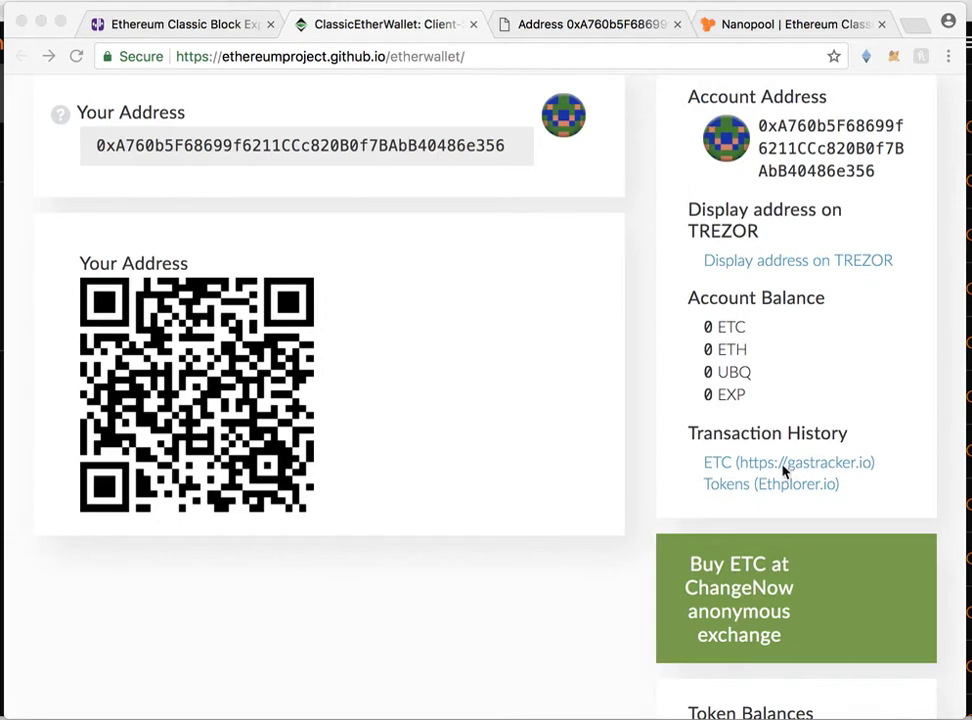
pyautogui.click(580, 24)
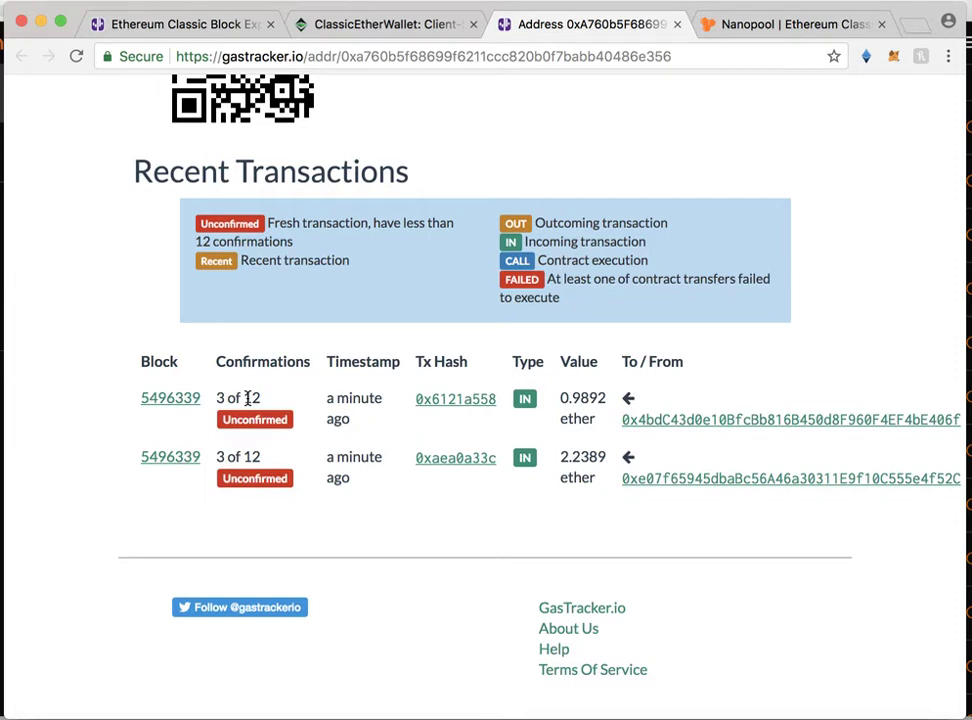
# Step: Compare the account balance in ClassicEtherWallet with the blockchain height shown on the gastracker.io home page
pyautogui.click(408, 33)
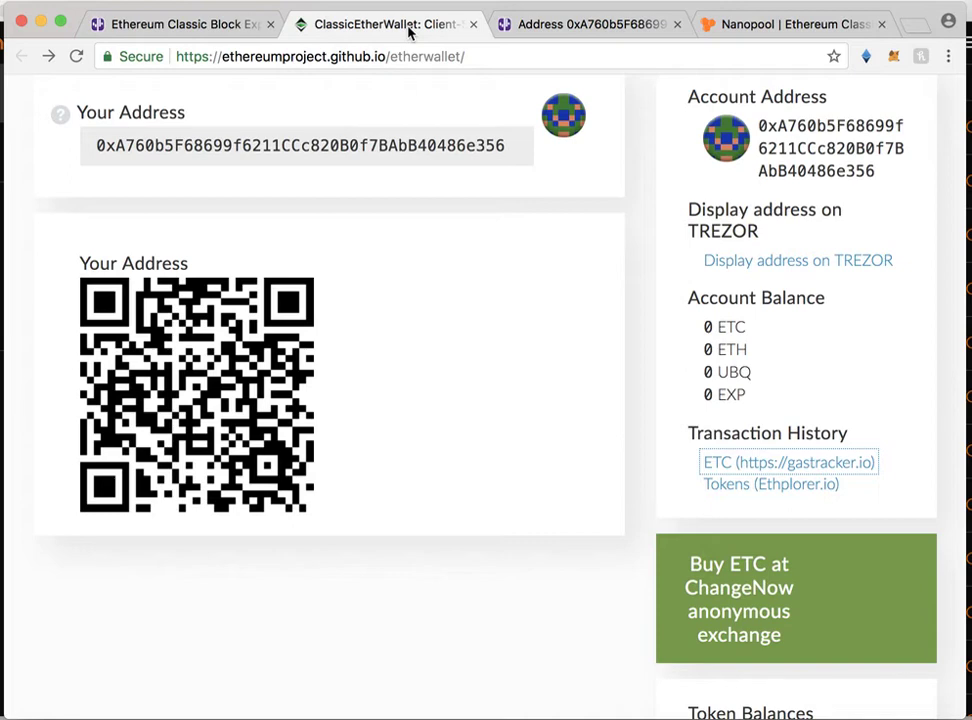
pyautogui.scroll(5, 645, 262)
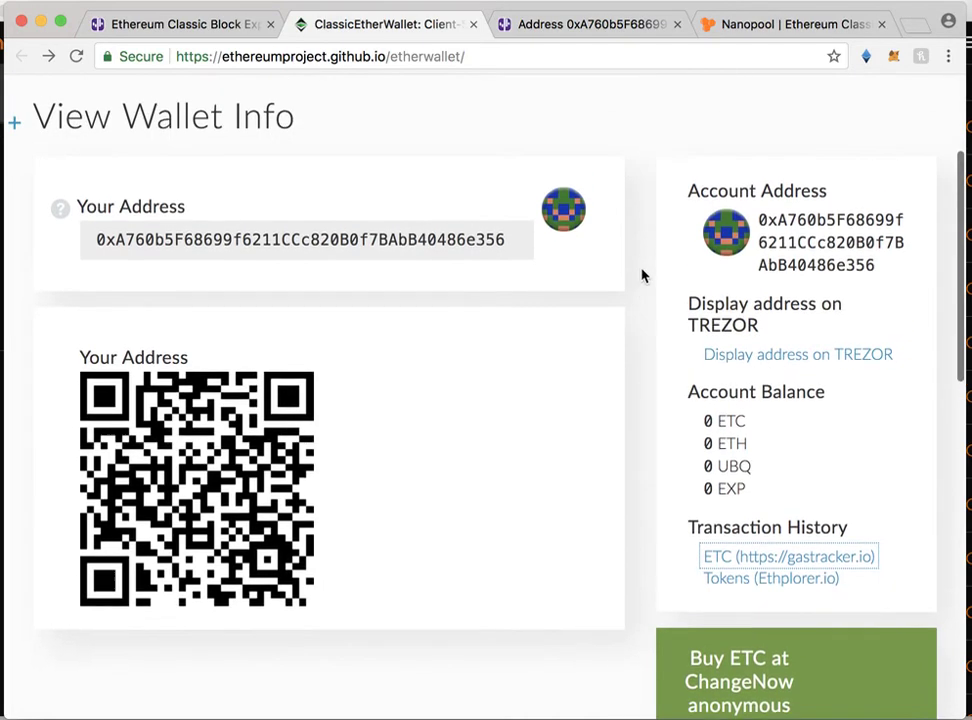
pyautogui.scroll(-2, 642, 276)
pyautogui.scroll(-1, 642, 276)
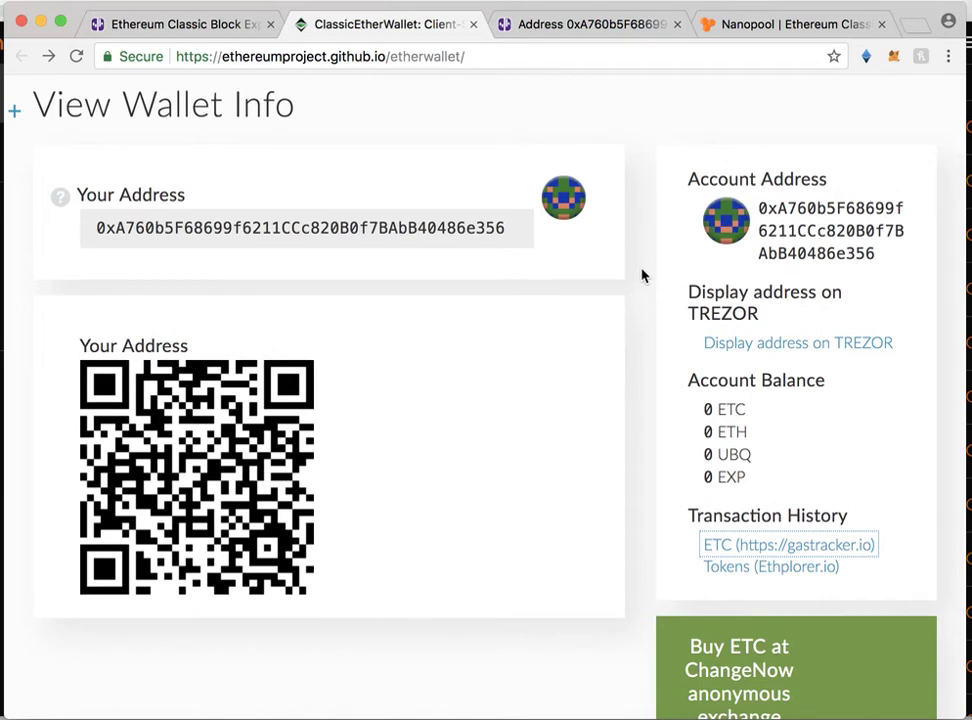
pyautogui.click(223, 28)
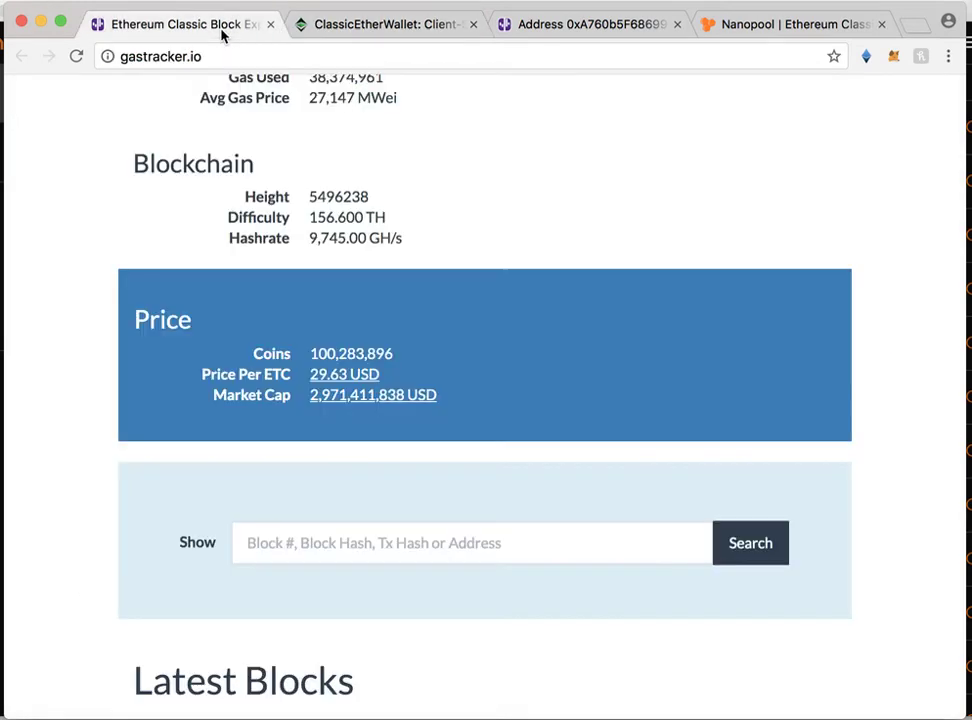
pyautogui.scroll(1, 359, 191)
pyautogui.scroll(-1, 359, 191)
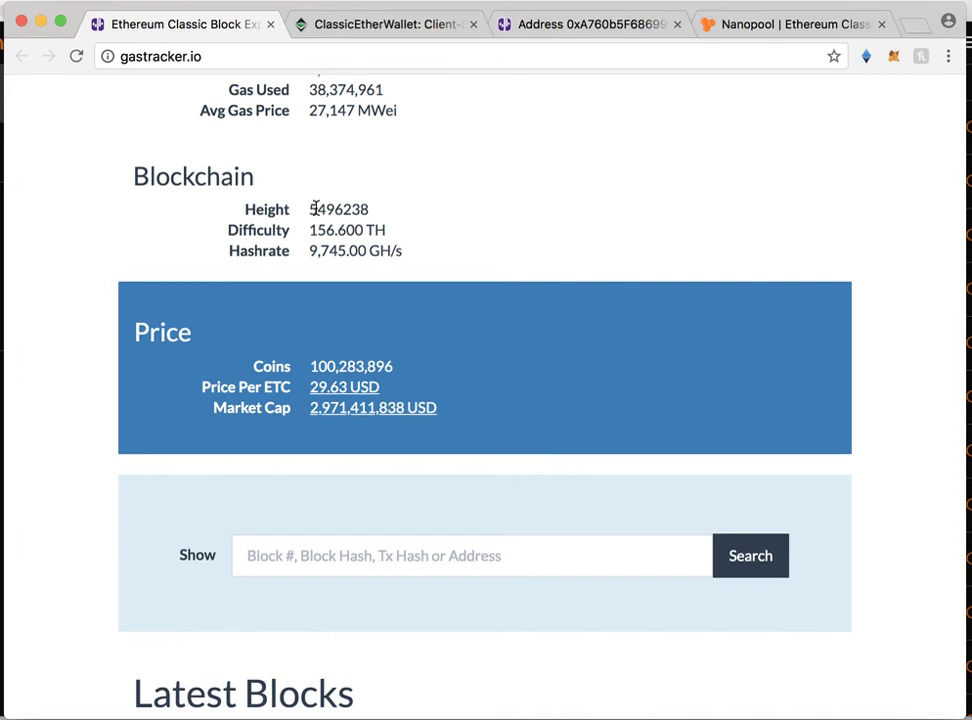
pyautogui.click(385, 24)
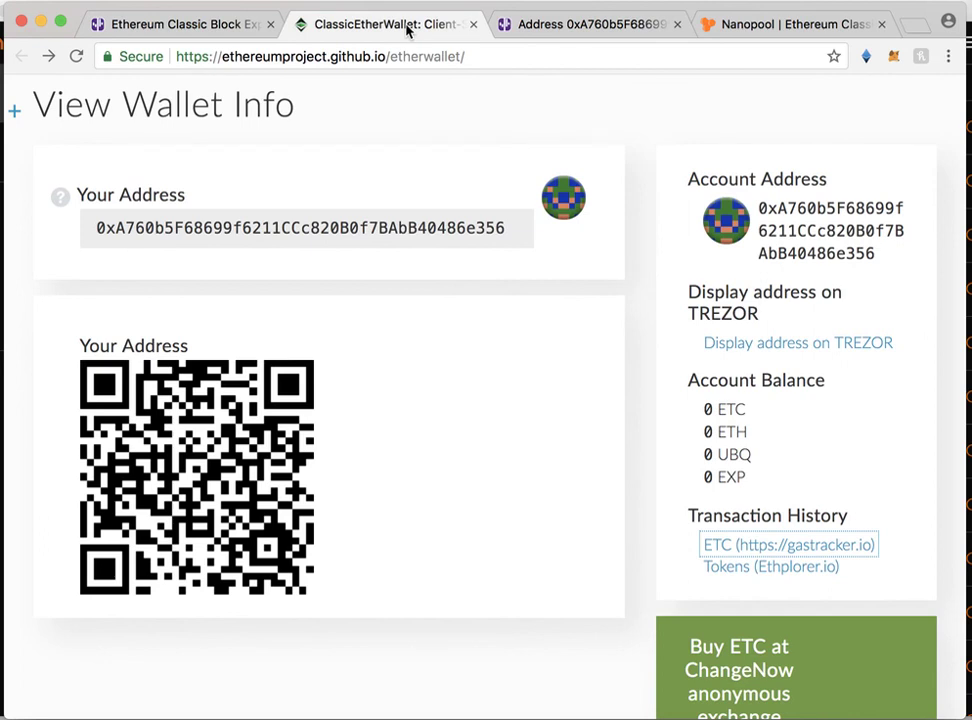
pyautogui.scroll(3, 319, 170)
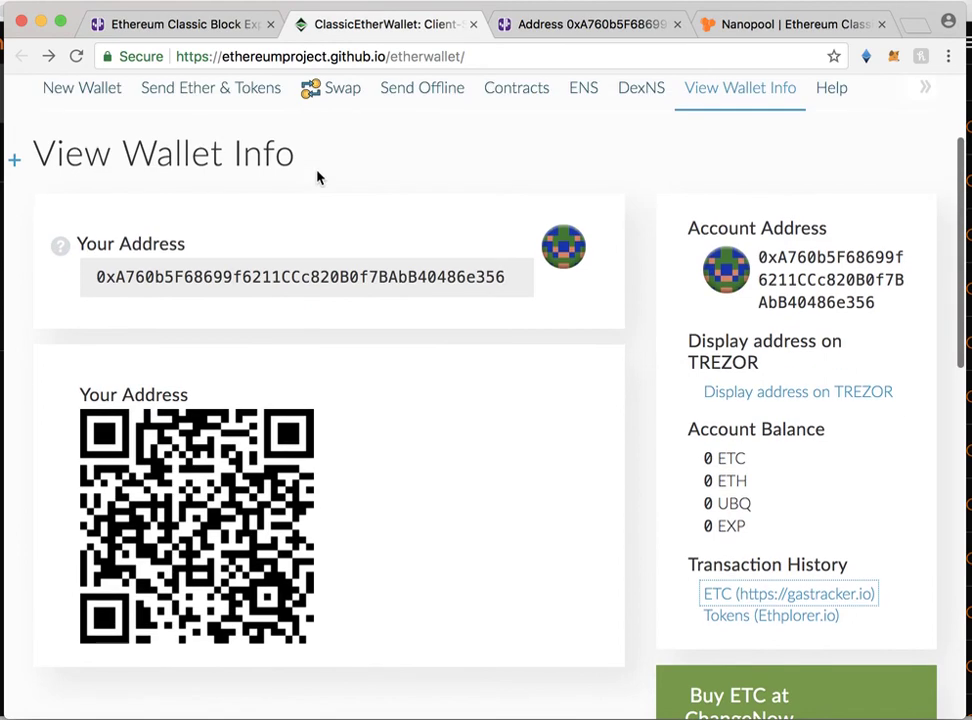